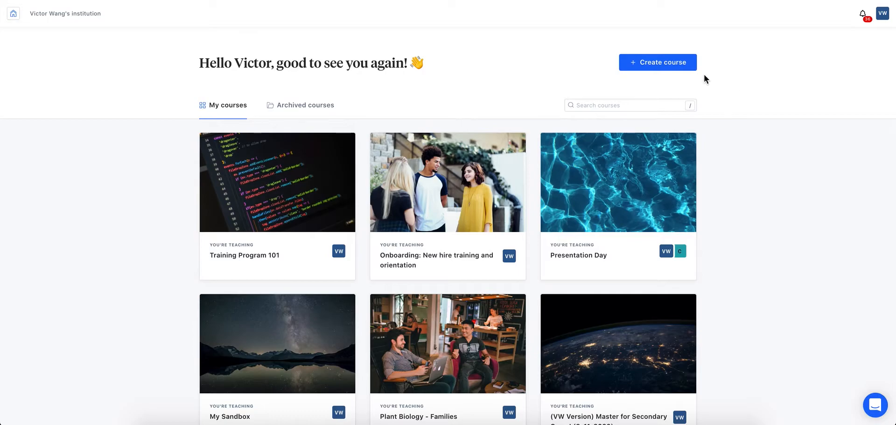
# Create an empty course with the title 'Training 101'
pyautogui.click(683, 70)
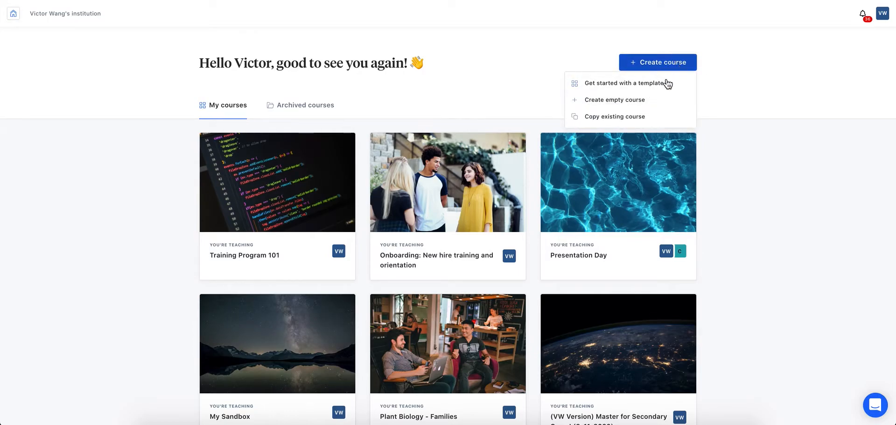
pyautogui.click(651, 100)
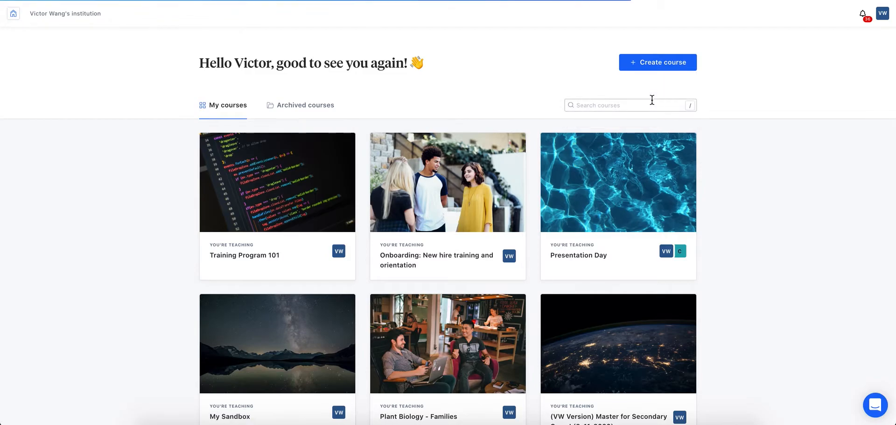
pyautogui.click(500, 141)
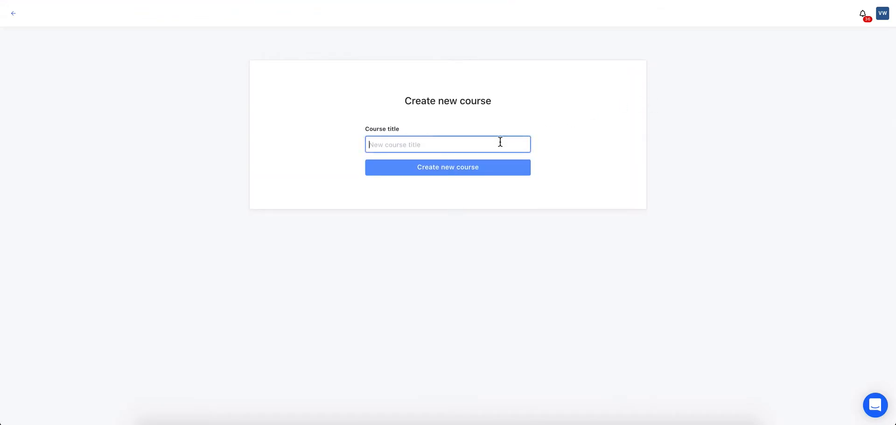
pyautogui.write('Training 101')
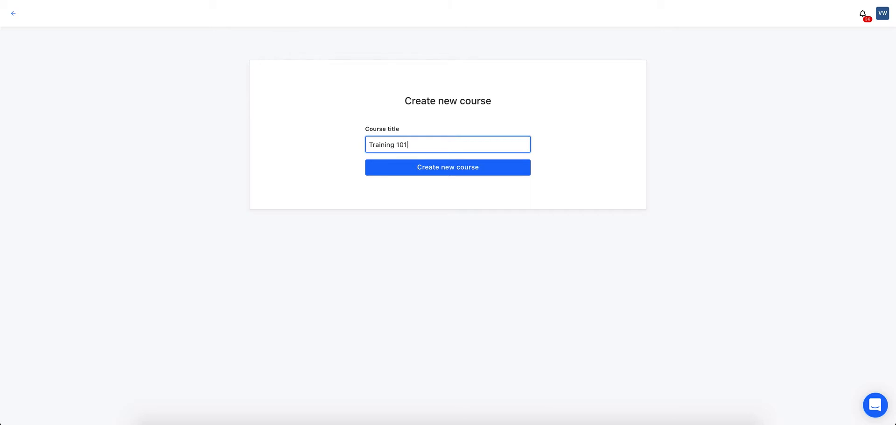
pyautogui.click(496, 172)
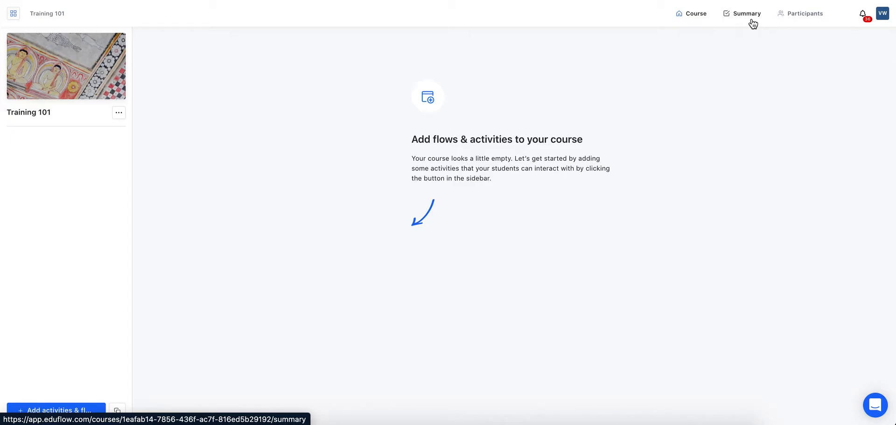
# Go to Participants and look at the Invite students File import option, then close the dialog
pyautogui.click(813, 21)
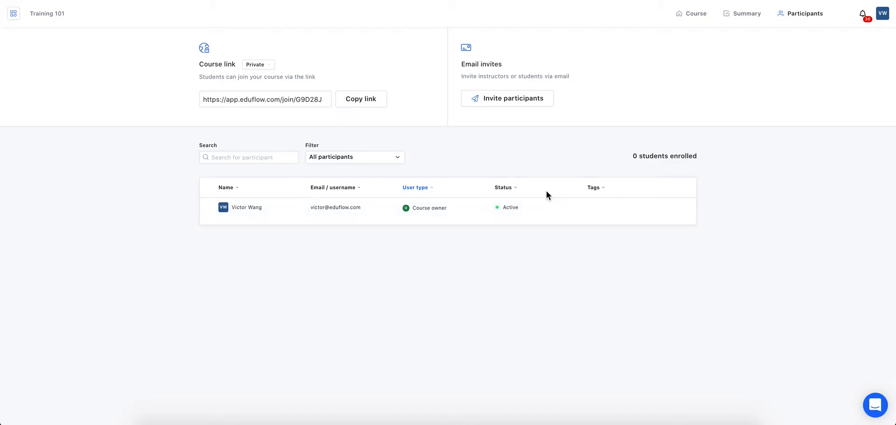
pyautogui.click(539, 102)
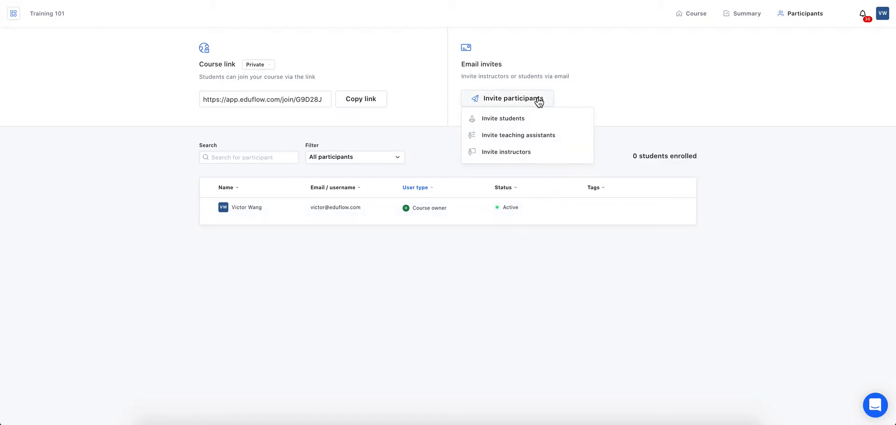
pyautogui.click(534, 120)
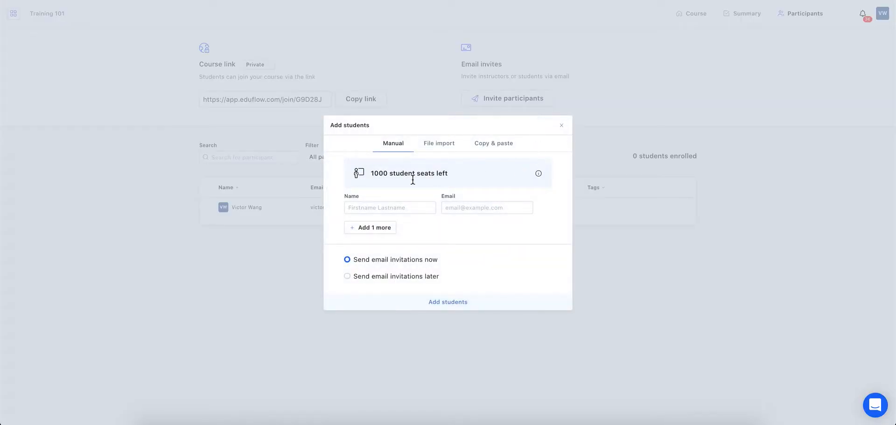
pyautogui.click(440, 141)
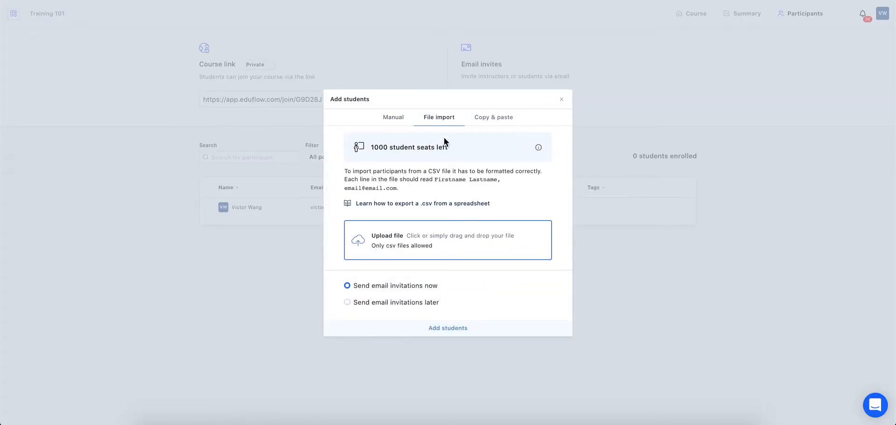
pyautogui.click(562, 100)
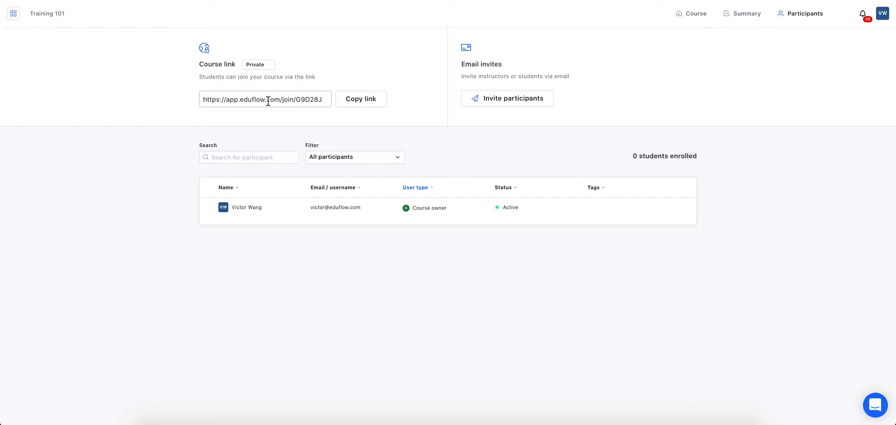
# Return to the Course view and open the Add activities & flows catalogue
pyautogui.click(695, 15)
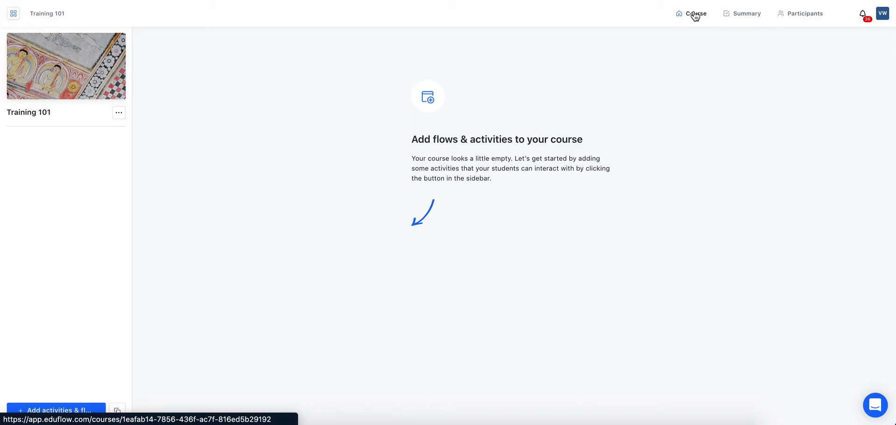
pyautogui.click(90, 413)
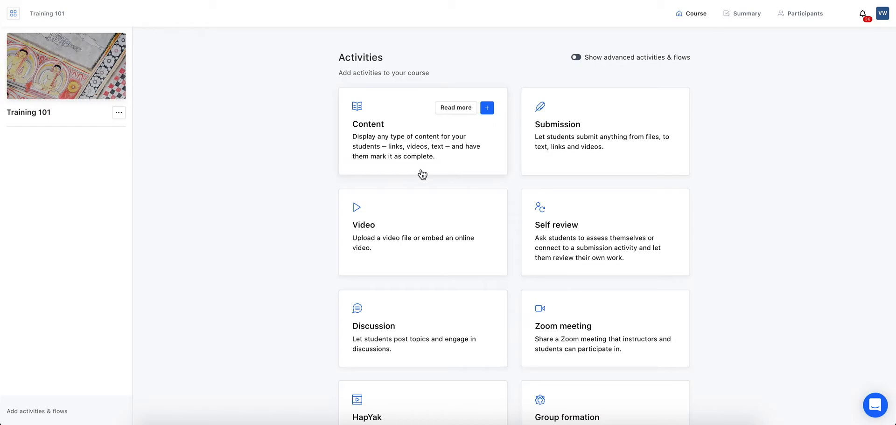
# Add a Content activity titled 'Introduction' with description 'Welcome to your training program!'
pyautogui.click(487, 109)
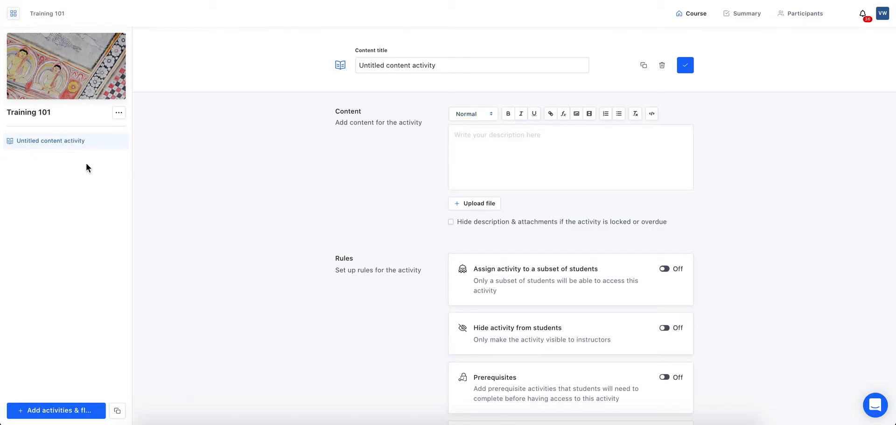
pyautogui.tripleClick(493, 65)
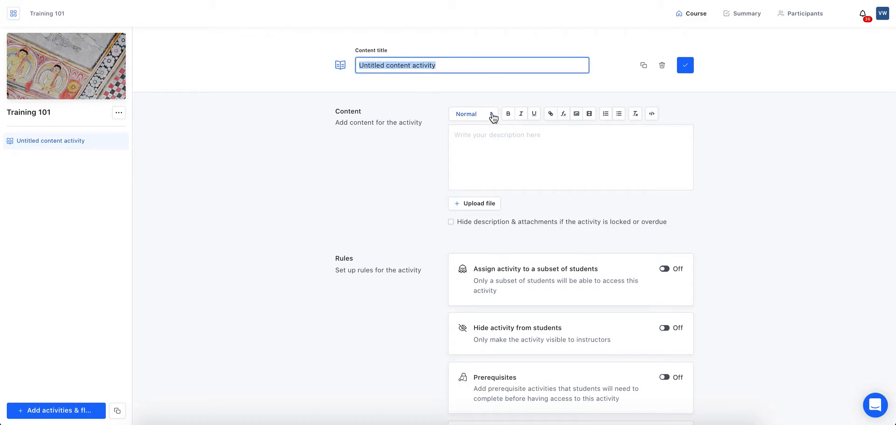
pyautogui.write('Introduction')
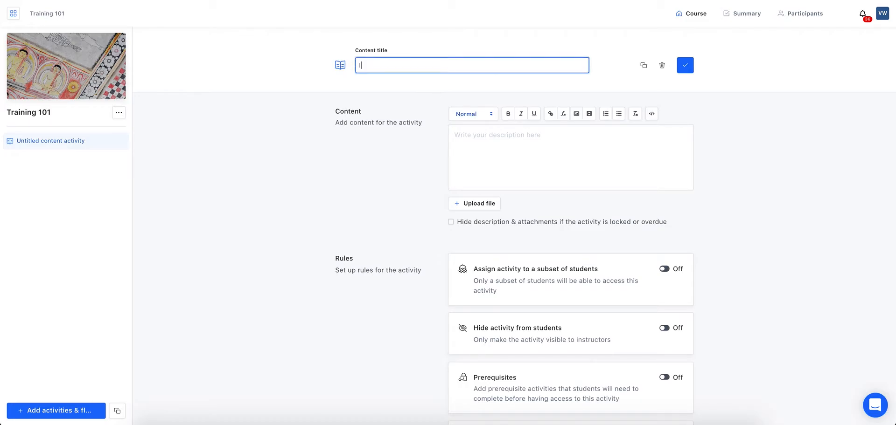
pyautogui.click(597, 169)
pyautogui.click(563, 143)
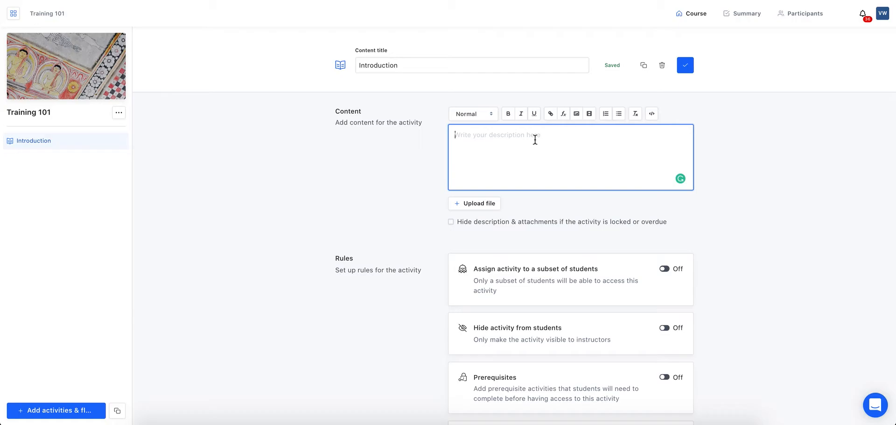
pyautogui.write('Welcome to your training program!')
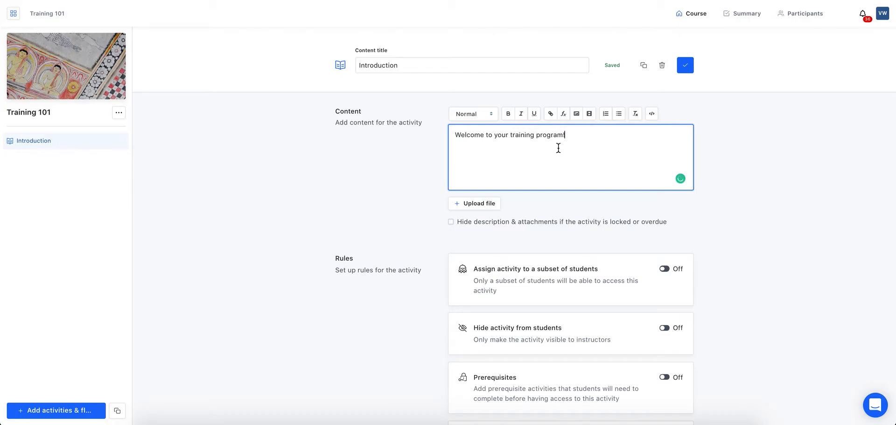
# Check the Introduction activity's Rules, leaving all four switched off, and finish editing it
pyautogui.scroll(-1, 557, 154)
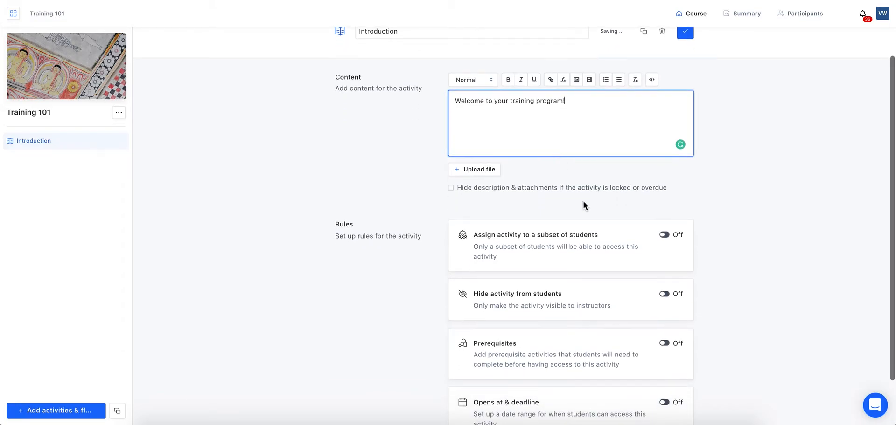
pyautogui.scroll(-1, 573, 188)
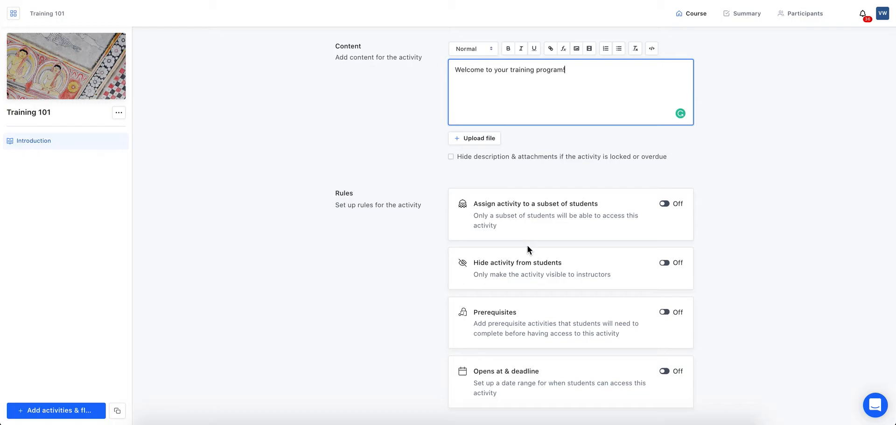
pyautogui.scroll(-1, 535, 256)
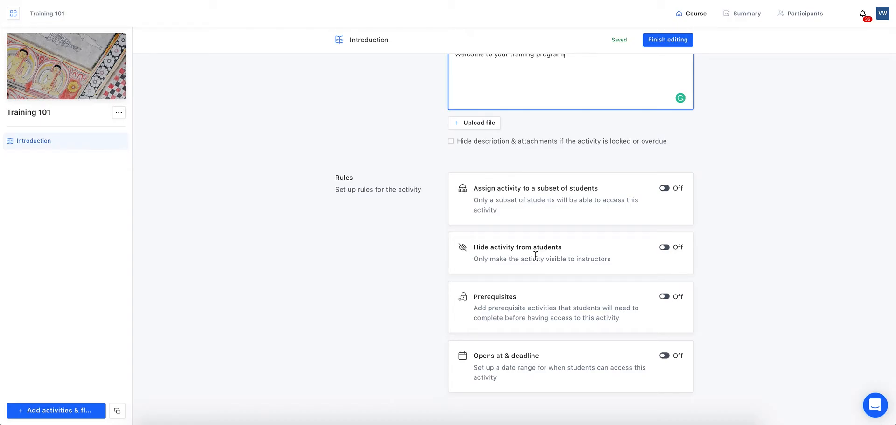
pyautogui.scroll(-1, 535, 258)
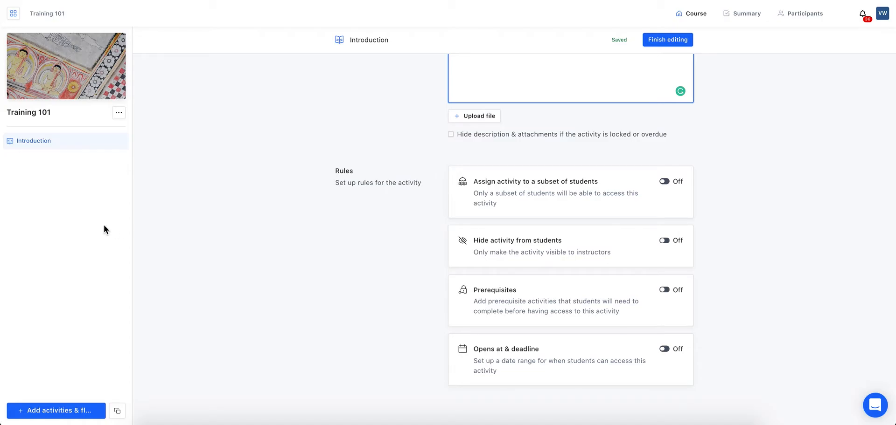
pyautogui.moveTo(100, 148)
pyautogui.scroll(3, 669, 187)
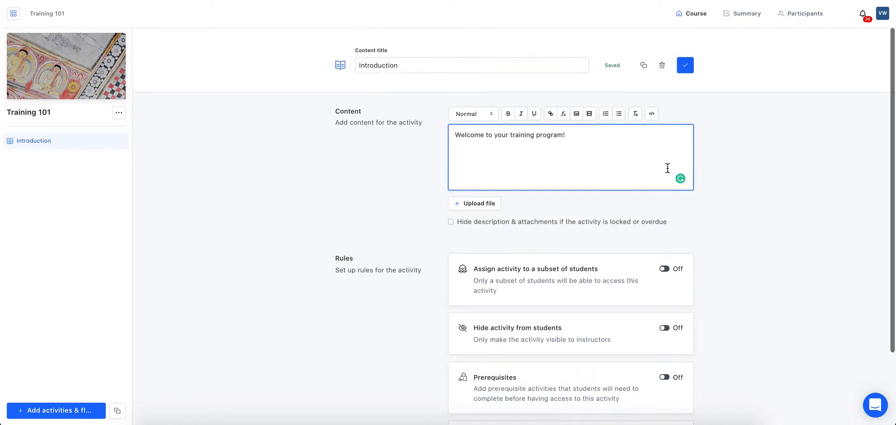
pyautogui.click(690, 66)
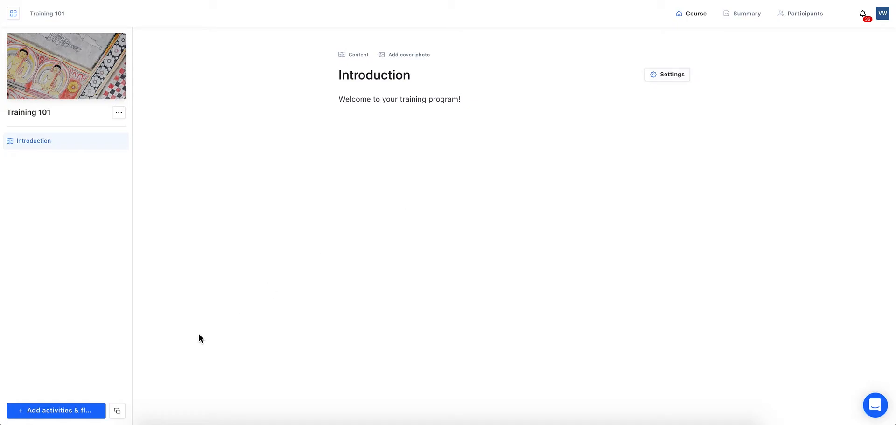
# Reopen Add activities & flows and browse the available activity cards
pyautogui.click(92, 415)
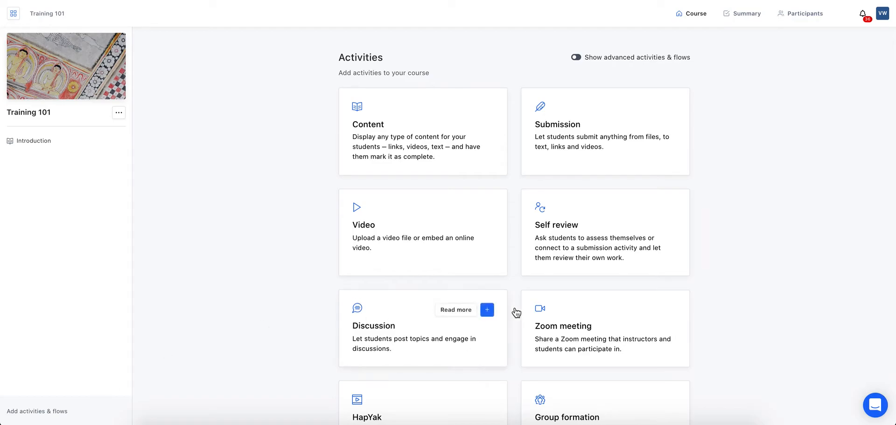
pyautogui.scroll(-2, 658, 296)
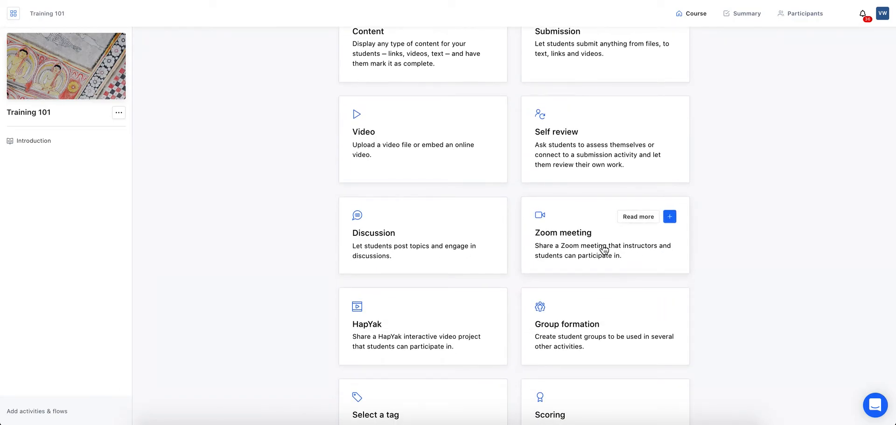
pyautogui.scroll(-2, 604, 250)
pyautogui.scroll(1, 603, 250)
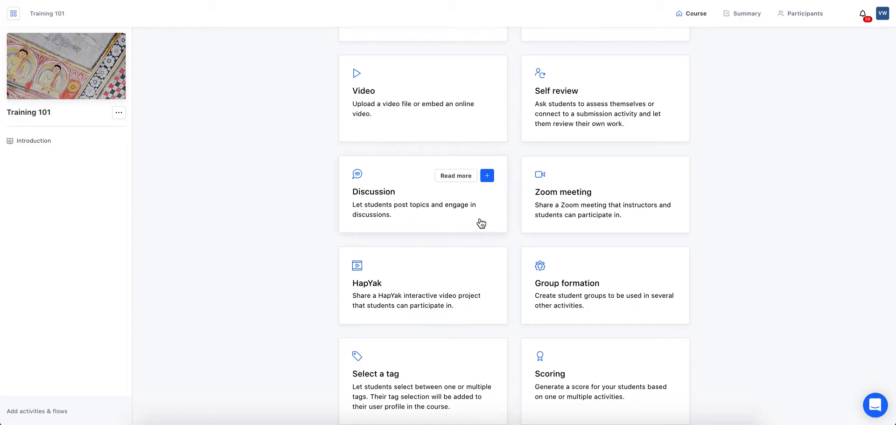
pyautogui.scroll(-4, 728, 231)
pyautogui.scroll(-3, 728, 245)
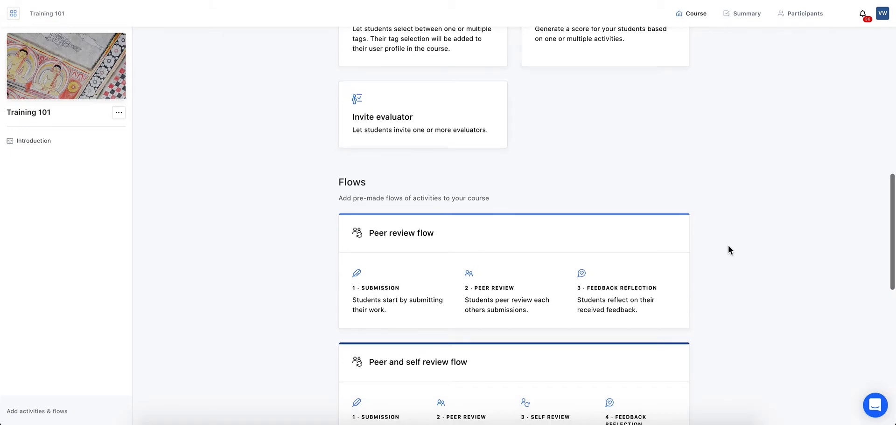
pyautogui.scroll(-1, 725, 251)
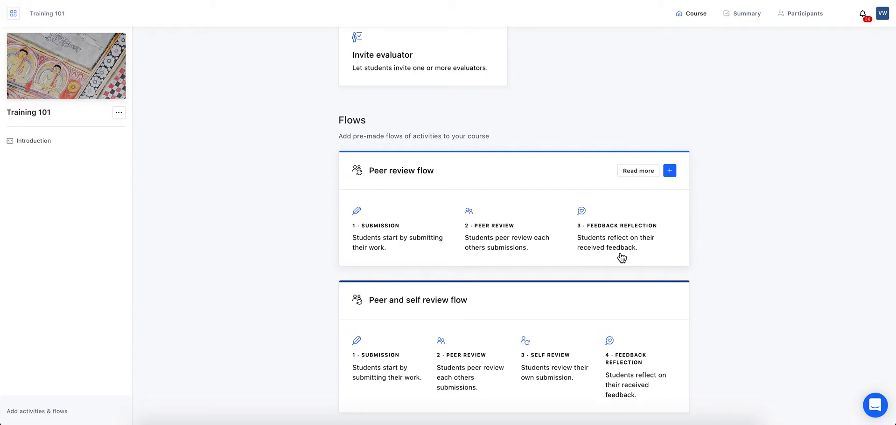
pyautogui.scroll(7, 621, 258)
pyautogui.scroll(2, 519, 104)
pyautogui.scroll(-2, 523, 104)
pyautogui.scroll(-10, 523, 103)
pyautogui.scroll(1, 506, 79)
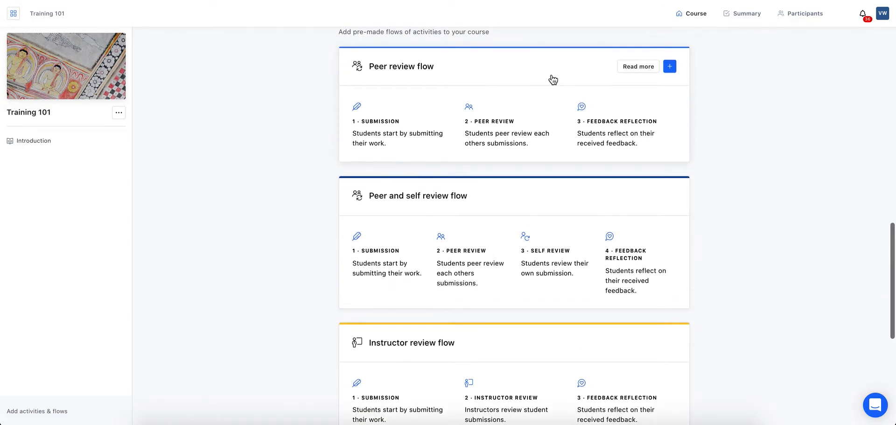
# Add the Peer review flow and open its 'Submit your work' activity
pyautogui.click(670, 68)
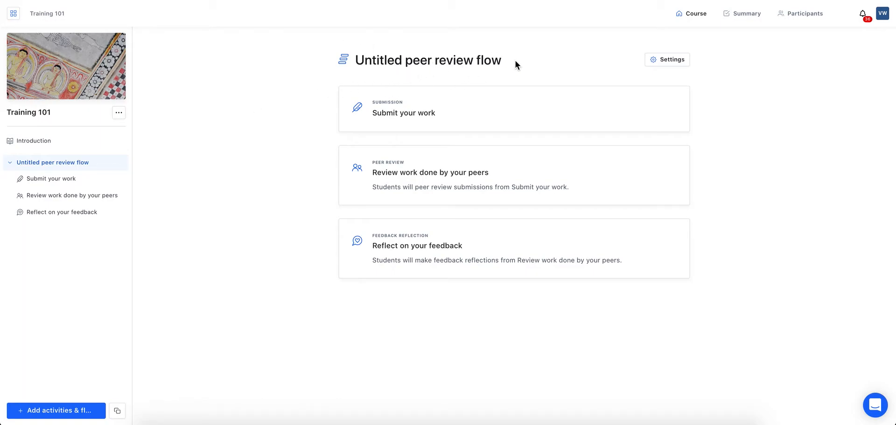
pyautogui.click(61, 178)
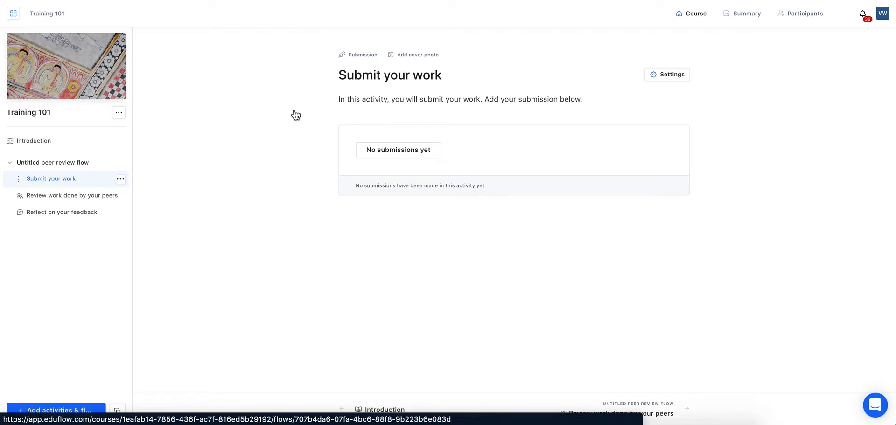
# Replace the Submit your work description with 'Submit what you've learned from the employee handbook.'
pyautogui.click(681, 78)
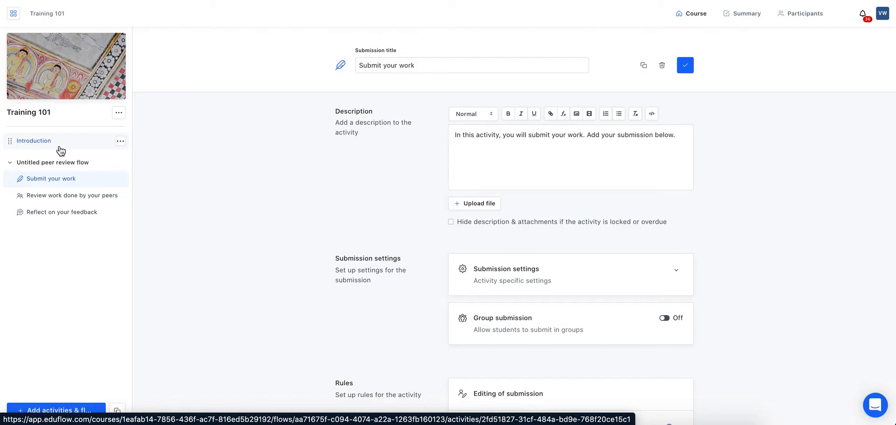
pyautogui.click(679, 140)
pyautogui.moveTo(684, 138); pyautogui.dragTo(455, 136)
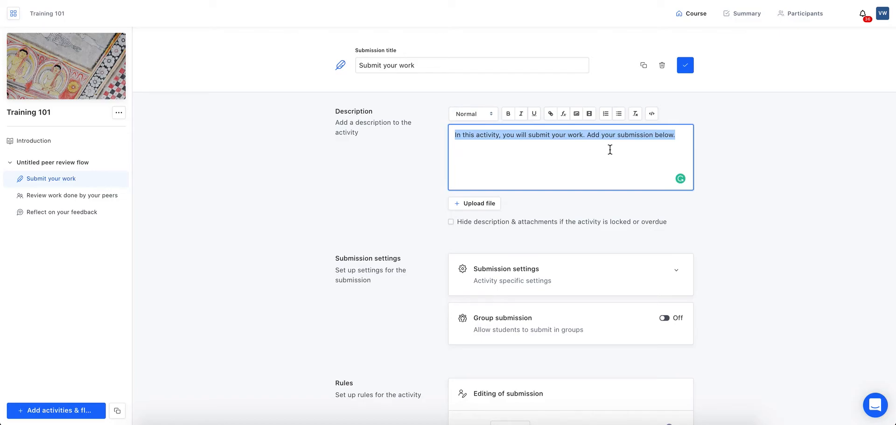
pyautogui.write('Sub')
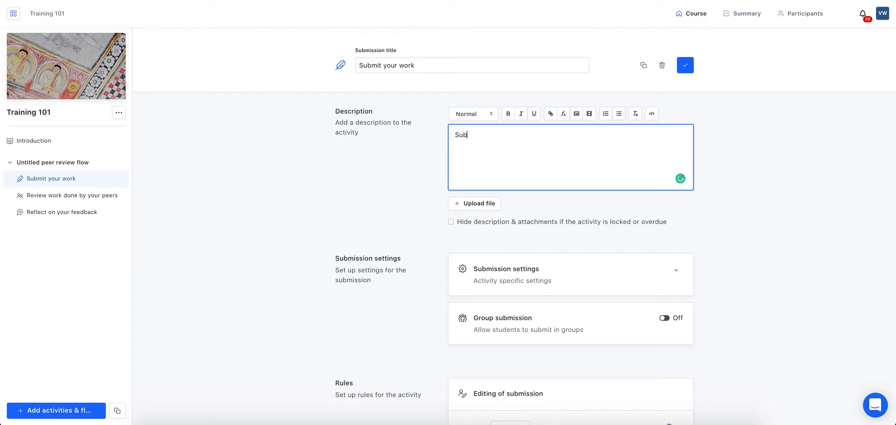
pyautogui.write("mit what you're learned")
pyautogui.press('BackSpace')
pyautogui.press('BackSpace')
pyautogui.press('BackSpace')
pyautogui.press('BackSpace')
pyautogui.press('BackSpace')
pyautogui.press('BackSpace')
pyautogui.press('BackSpace')
pyautogui.press('BackSpace')
pyautogui.press('BackSpace')
pyautogui.write('ve learned from')
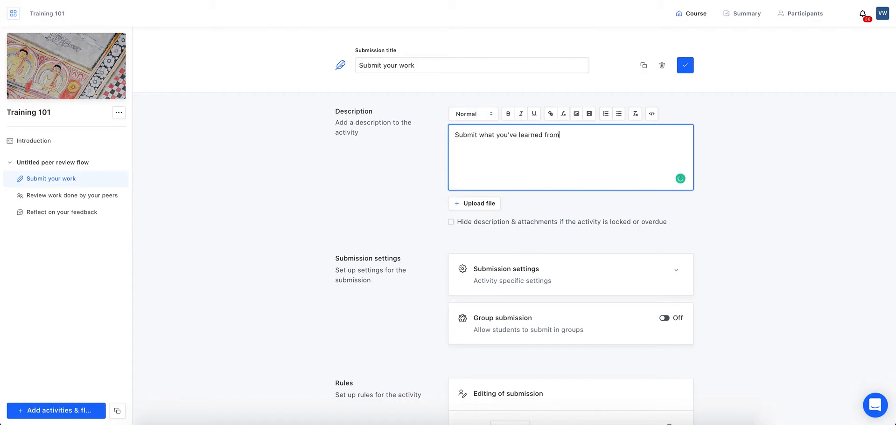
pyautogui.write(' the employee handbook.')
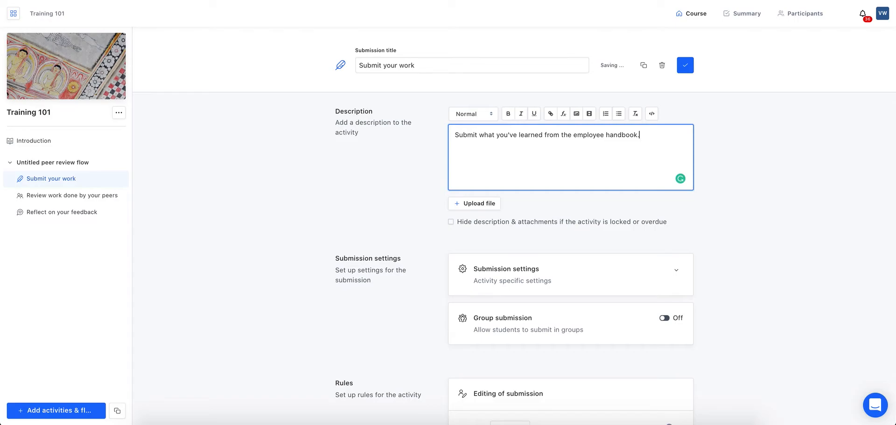
pyautogui.scroll(-5, 612, 211)
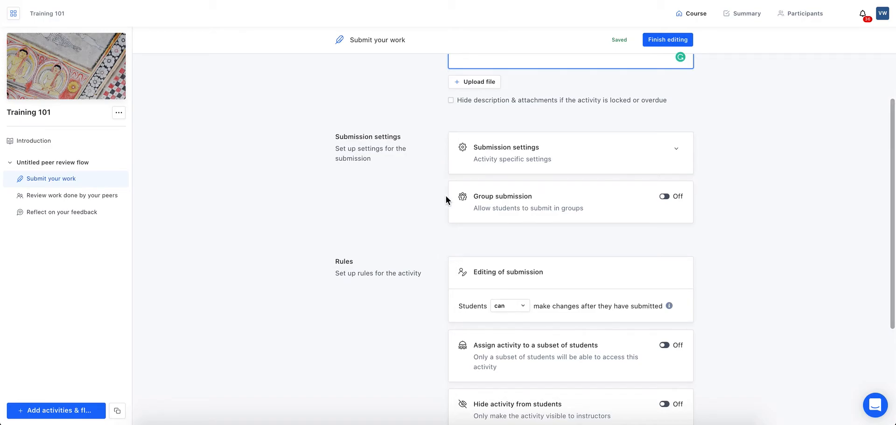
# Uncheck the File, Google Drive and Video submission formats, keeping only Text Editor
pyautogui.click(675, 154)
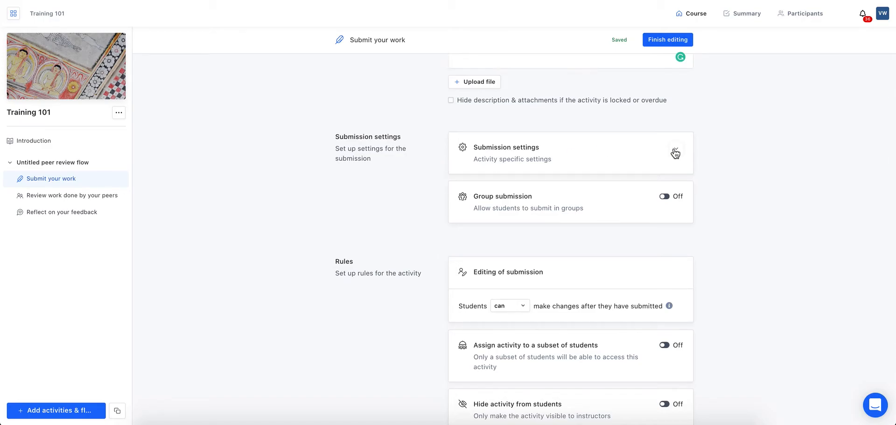
pyautogui.scroll(-5, 582, 171)
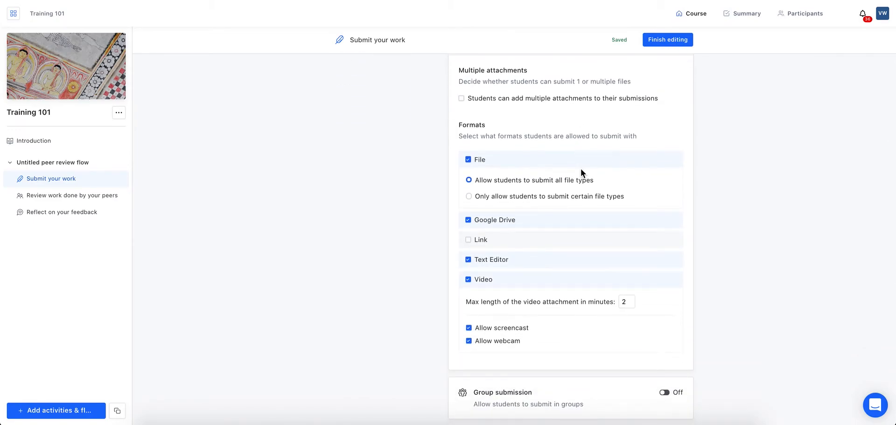
pyautogui.click(469, 160)
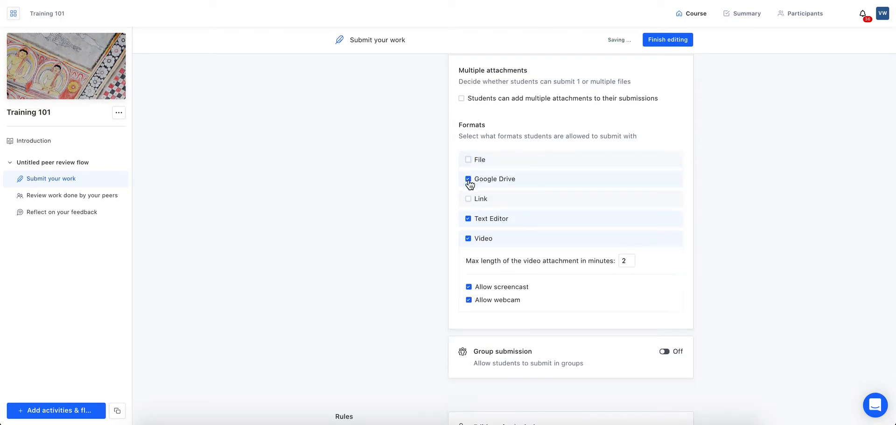
pyautogui.click(469, 180)
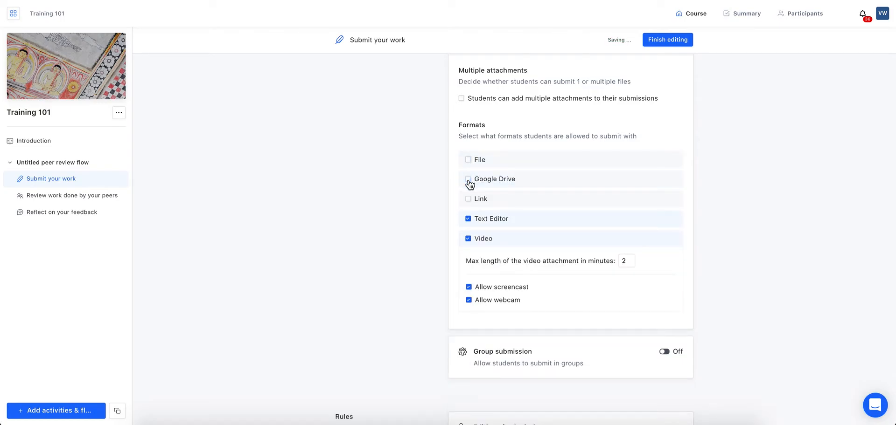
pyautogui.click(468, 240)
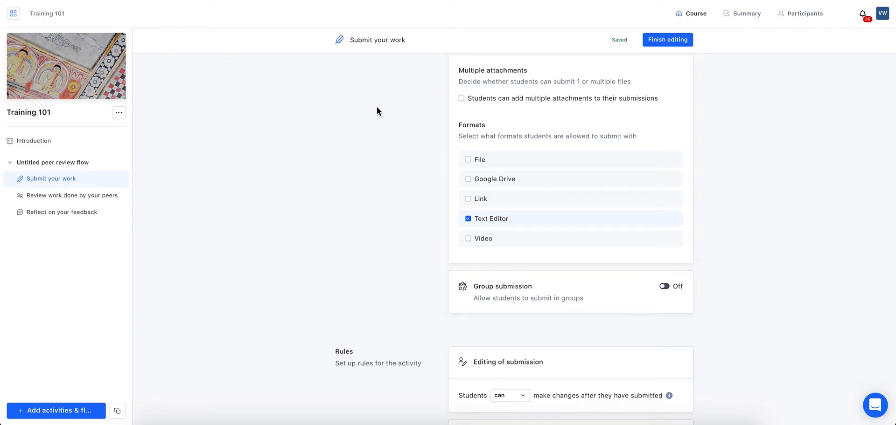
pyautogui.scroll(-5, 623, 127)
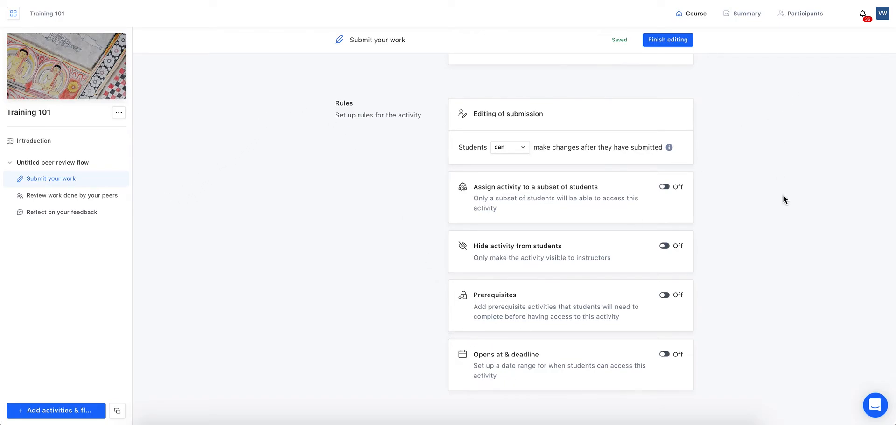
pyautogui.scroll(5, 783, 195)
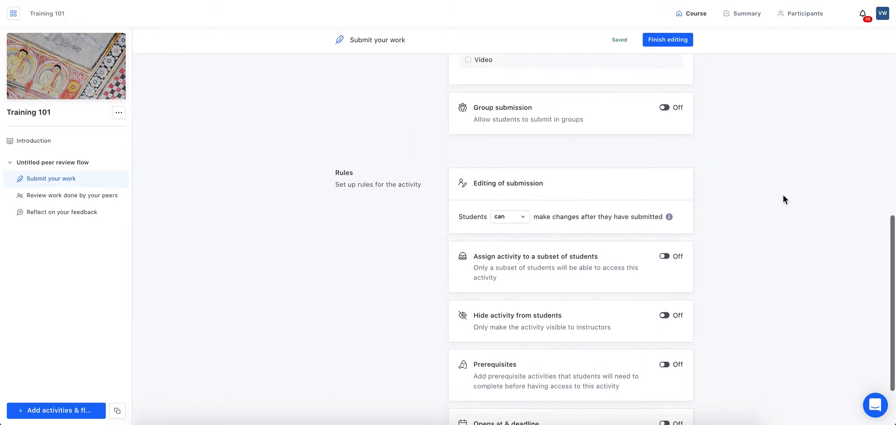
# Finish editing Submit your work, then open the settings of 'Review work done by your peers'
pyautogui.click(673, 40)
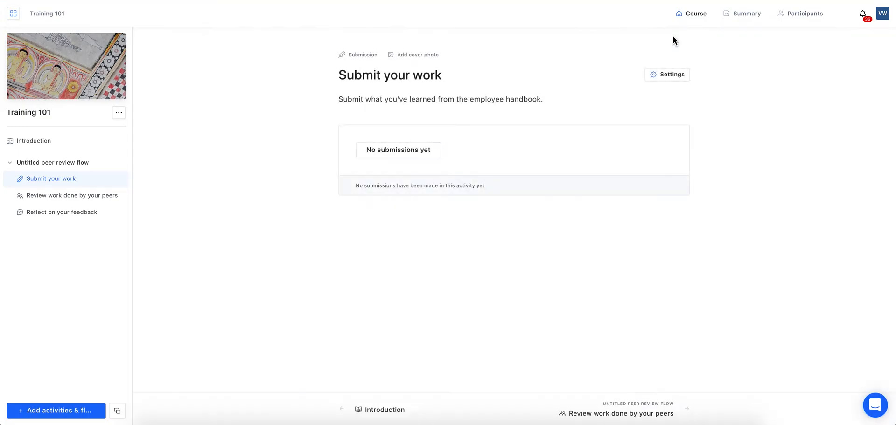
pyautogui.click(91, 195)
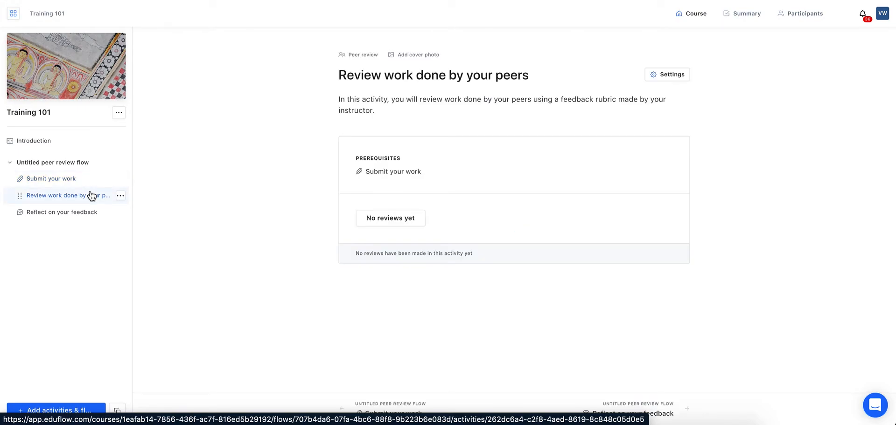
pyautogui.click(675, 76)
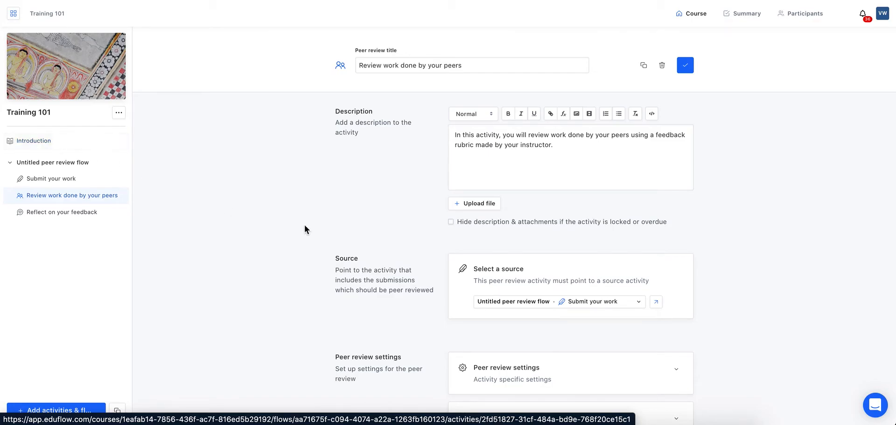
# Close the peer review settings without changes and open the 'Reflect on your feedback' activity
pyautogui.click(522, 160)
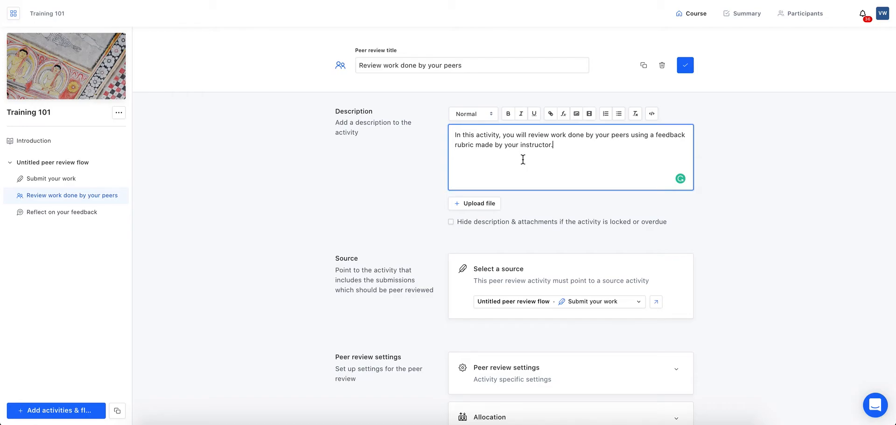
pyautogui.scroll(-2, 611, 276)
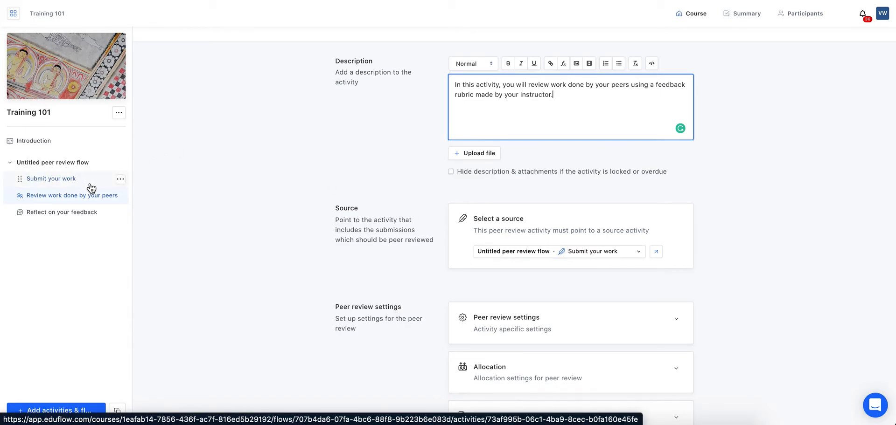
pyautogui.scroll(-1, 328, 256)
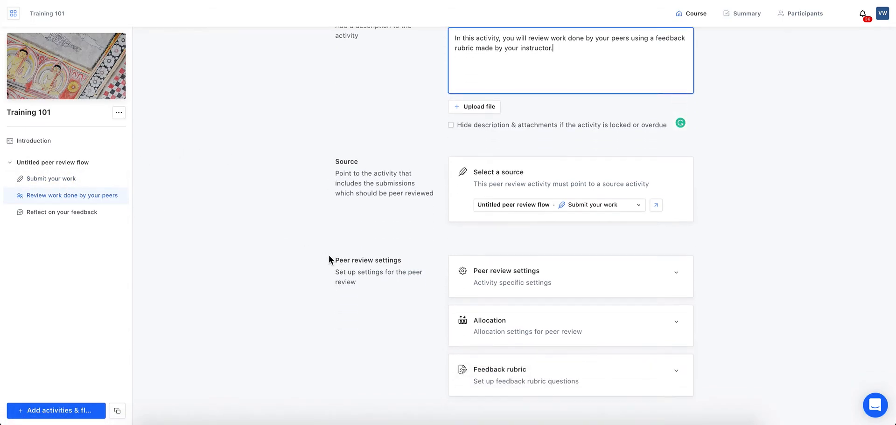
pyautogui.scroll(1, 328, 255)
pyautogui.scroll(1, 646, 57)
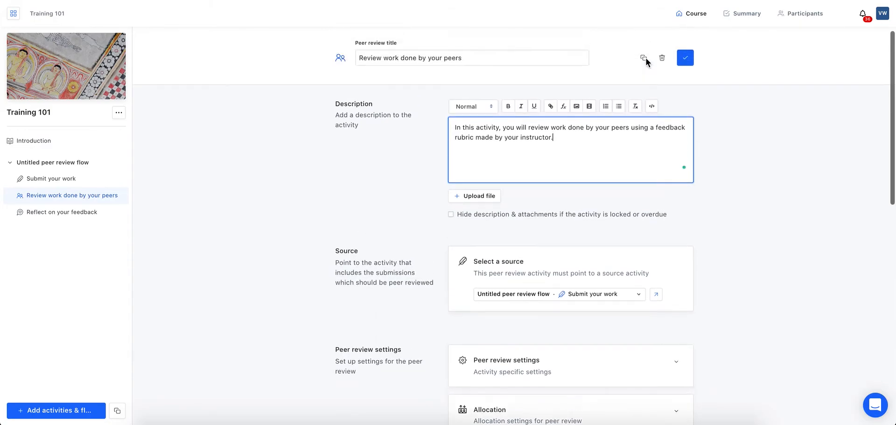
pyautogui.click(685, 65)
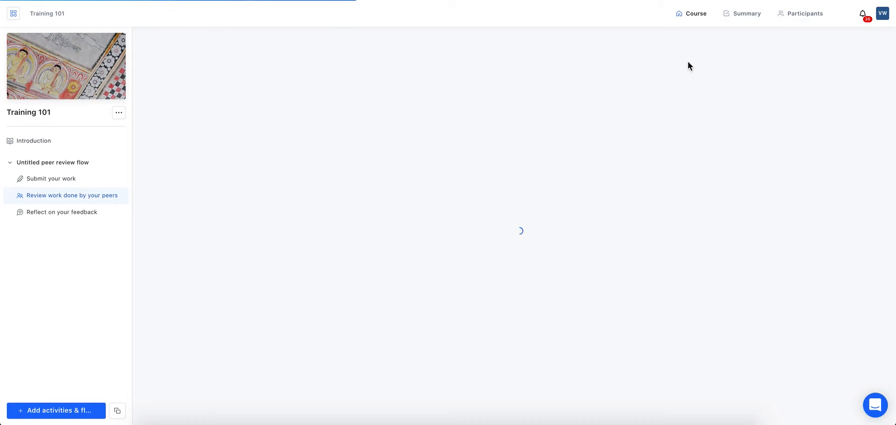
pyautogui.click(83, 218)
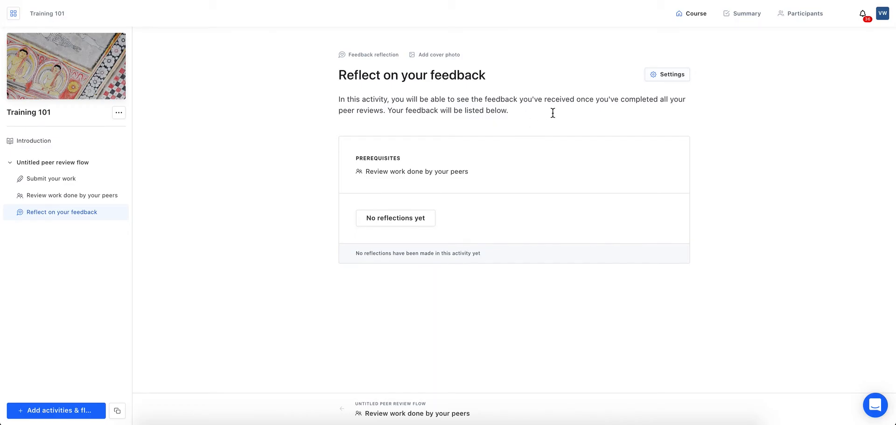
# Go to the Training 101 course's Participants page
pyautogui.click(804, 13)
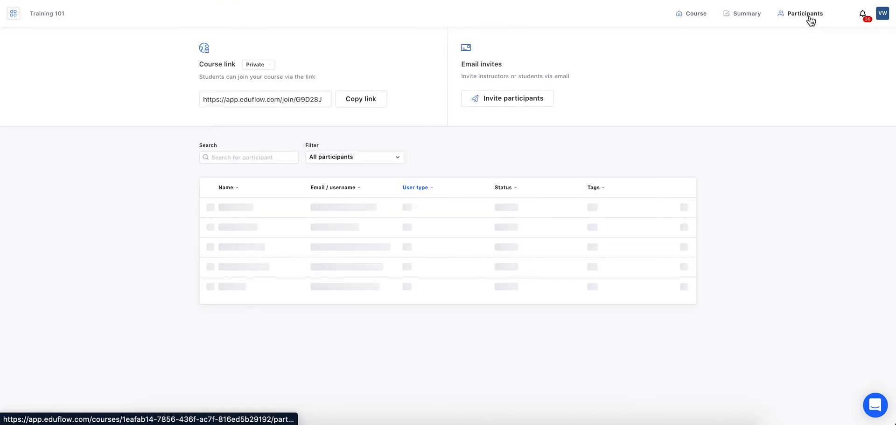
# Add 'Test Student 1' with a test e-mail address as a student, then log in as them
pyautogui.click(513, 100)
pyautogui.click(513, 119)
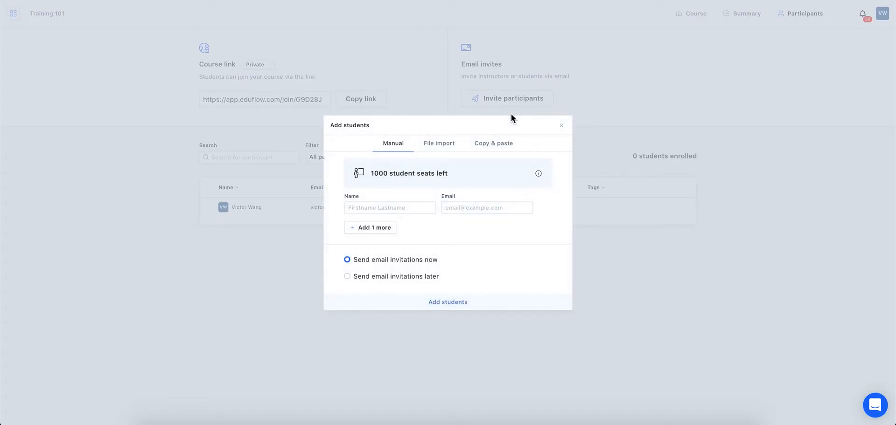
pyautogui.click(402, 206)
pyautogui.write('Test Student 1')
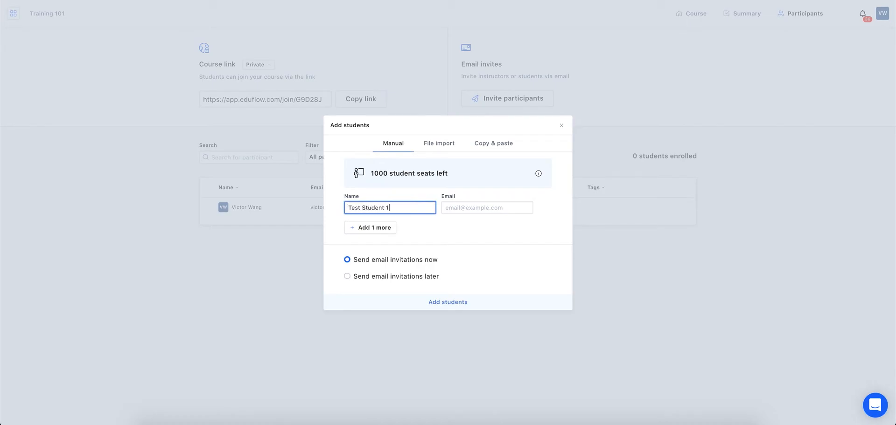
pyautogui.click(469, 206)
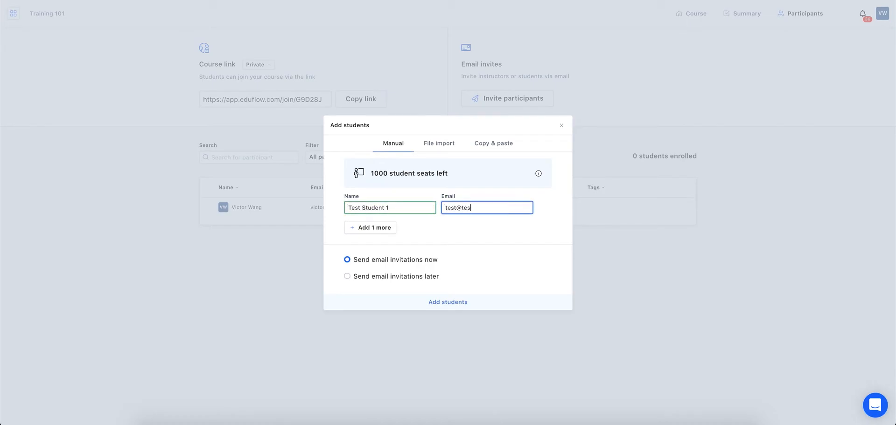
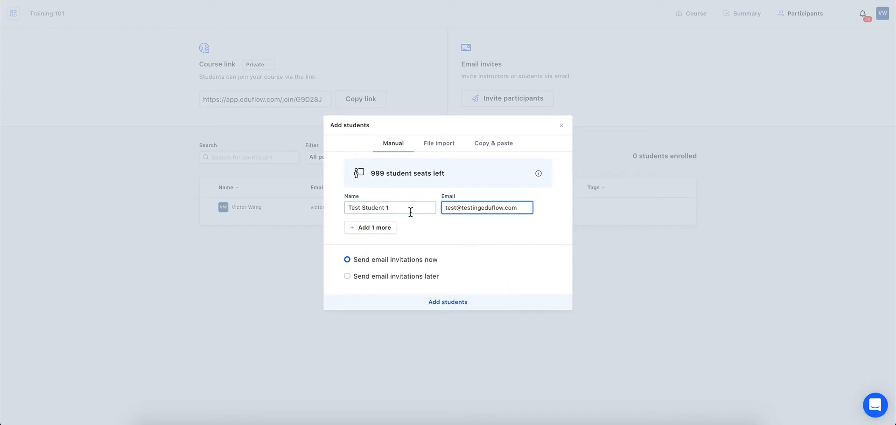
pyautogui.click(446, 303)
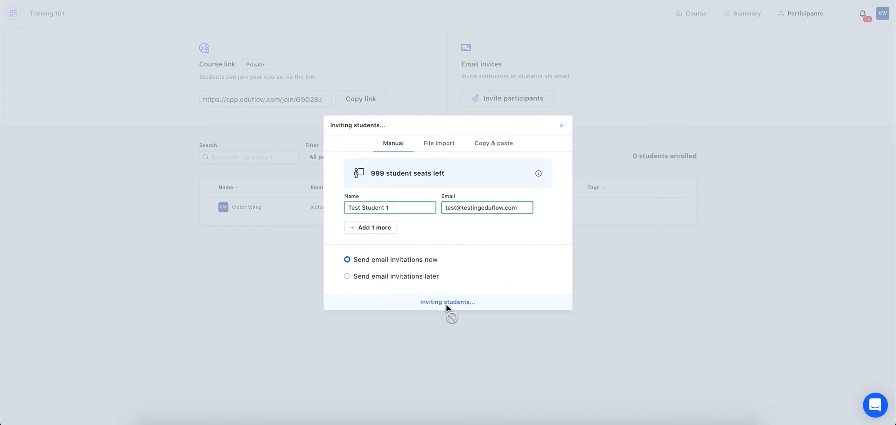
pyautogui.click(685, 229)
pyautogui.click(635, 278)
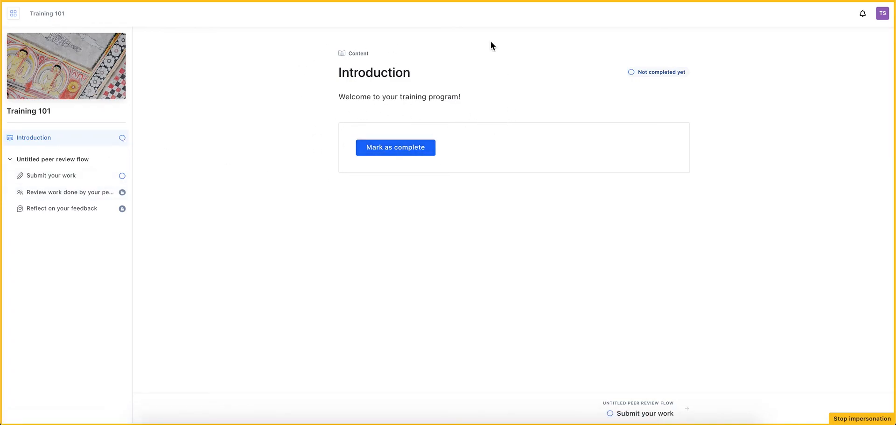
# Mark Introduction as complete and continue to Submit your work
pyautogui.click(392, 154)
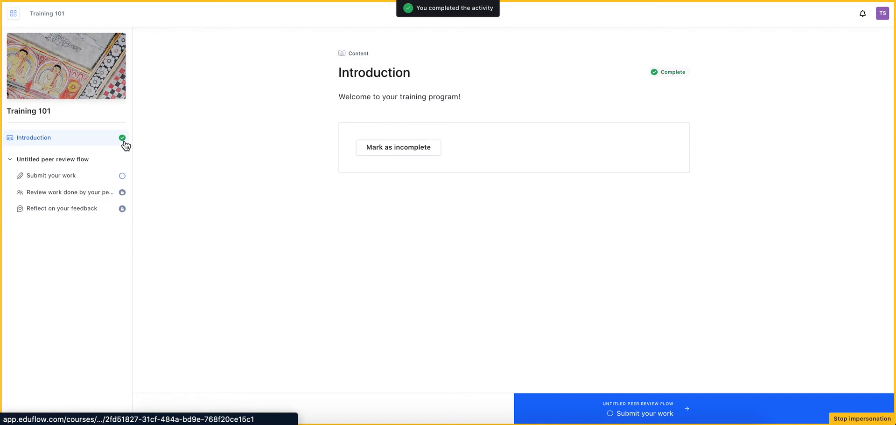
pyautogui.click(691, 413)
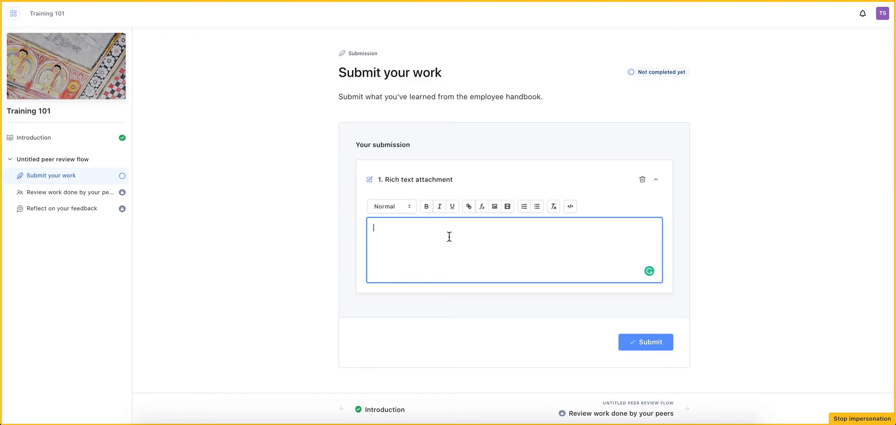
# Write 'This is what I've learned today:' followed by numbered lines 1., 2. and 3
pyautogui.write("This is what I've learen")
pyautogui.press('BackSpace')
pyautogui.press('BackSpace')
pyautogui.write('ned today:  ')
pyautogui.write('1.')
pyautogui.press('Return')
pyautogui.write('2.')
pyautogui.press('Return')
pyautogui.write('3.')
# Submit the entry and stop impersonating the test student
pyautogui.click(695, 289)
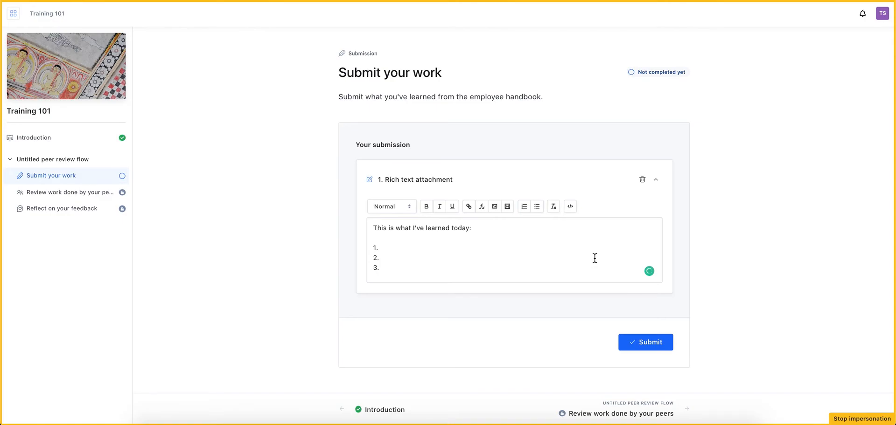
pyautogui.click(657, 344)
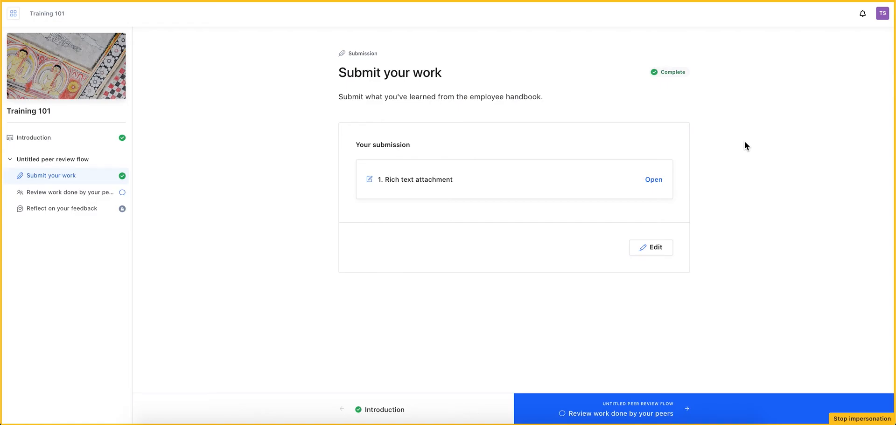
pyautogui.click(861, 419)
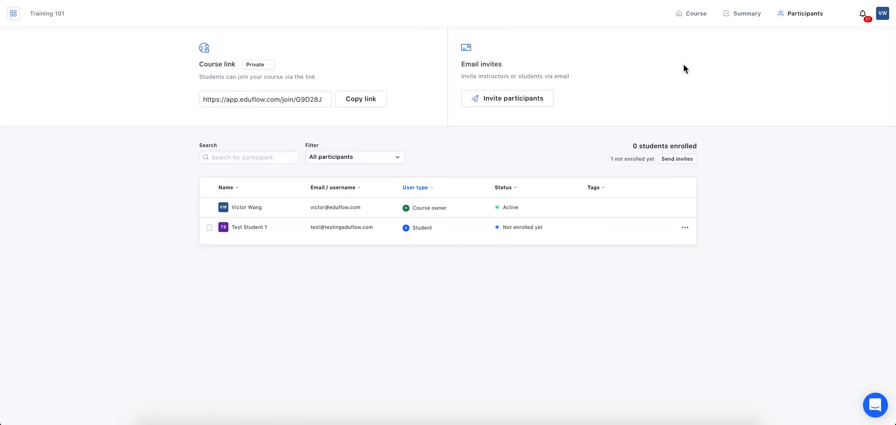
# Return to the home dashboard and open the institutions list
pyautogui.click(14, 19)
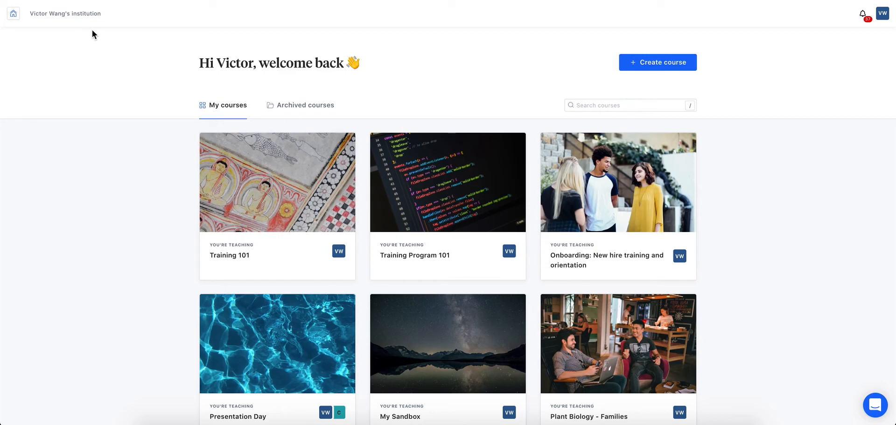
pyautogui.click(14, 16)
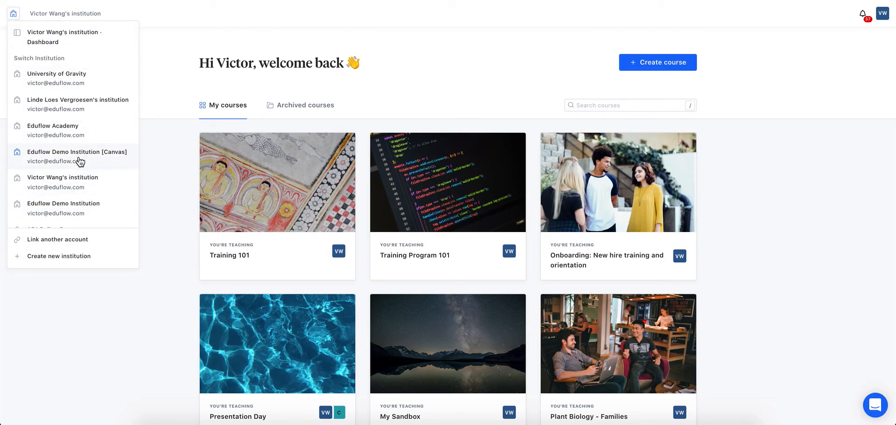
# Open the institution Dashboard to see its Participants list
pyautogui.click(92, 45)
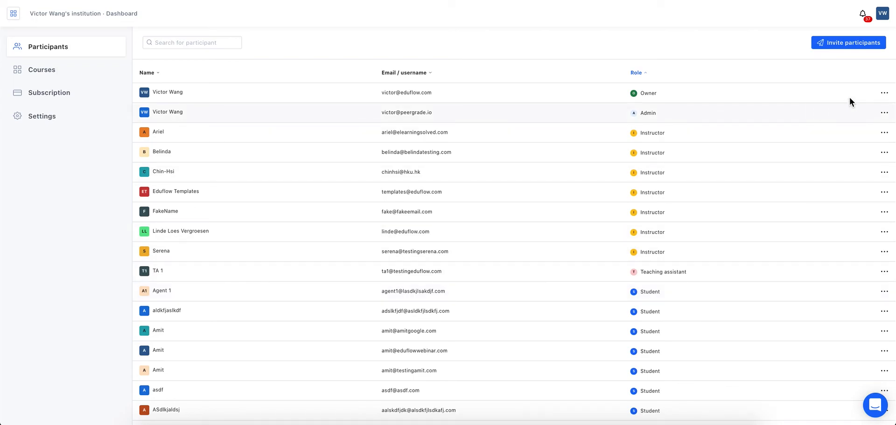
# Check the admin participant's action menu without changes, then show the institution's Courses
pyautogui.click(884, 114)
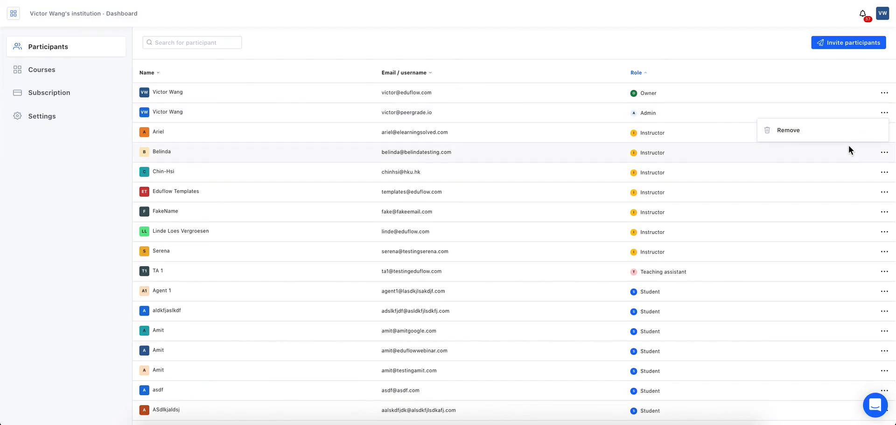
pyautogui.click(713, 20)
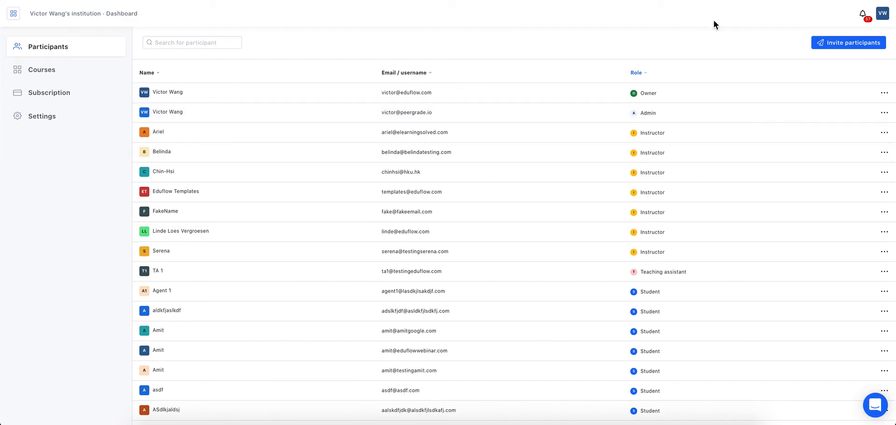
pyautogui.click(71, 73)
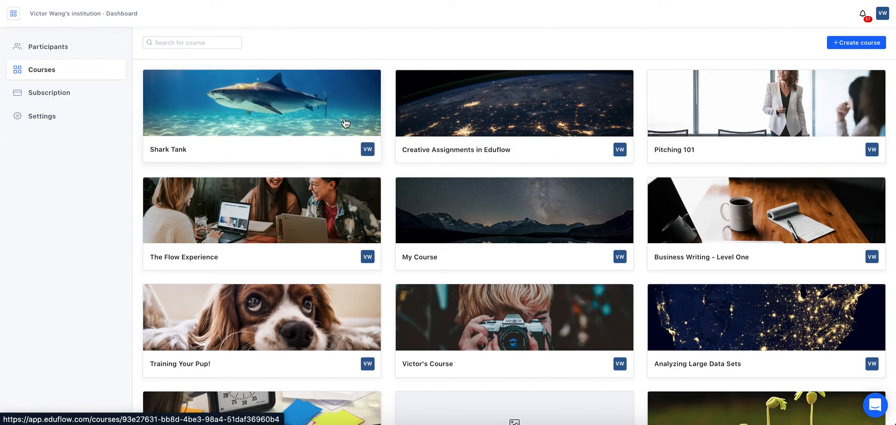
# Review the Premium plan on the Subscription page, then open the institution Settings
pyautogui.scroll(-1, 574, 227)
pyautogui.scroll(1, 574, 227)
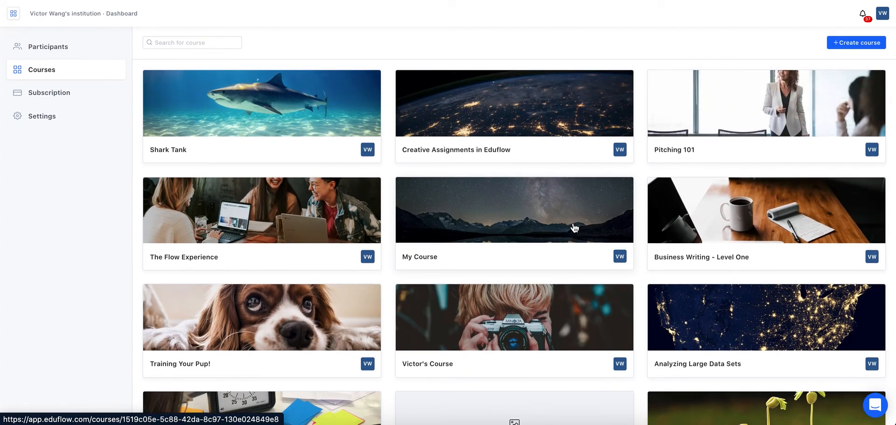
pyautogui.click(77, 96)
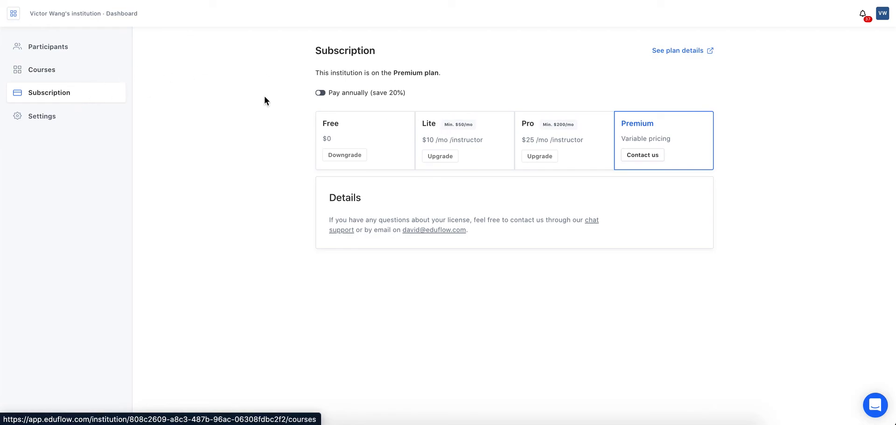
pyautogui.click(56, 117)
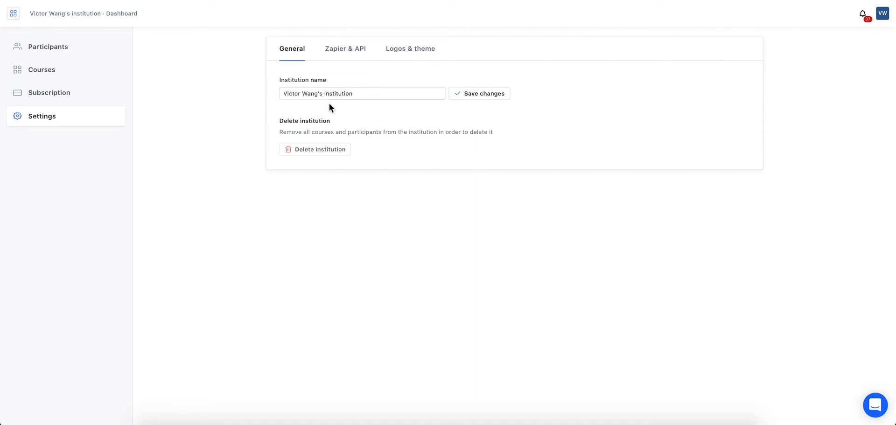
# View the Zapier & API settings, then the Logos & theme settings
pyautogui.click(360, 50)
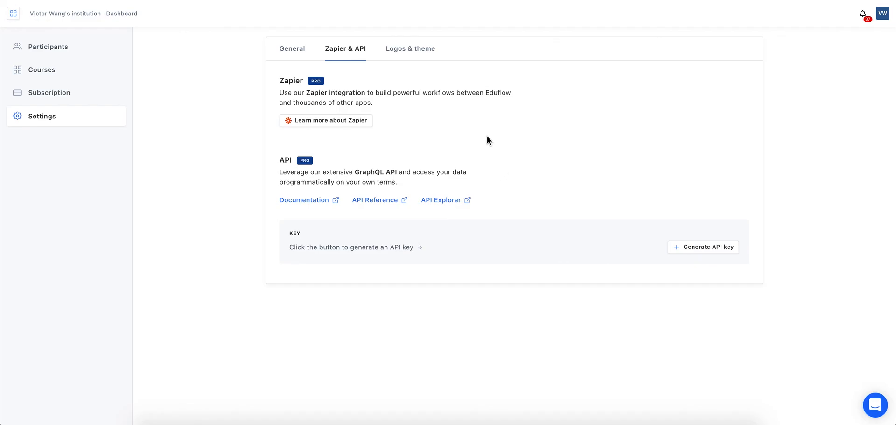
pyautogui.click(415, 54)
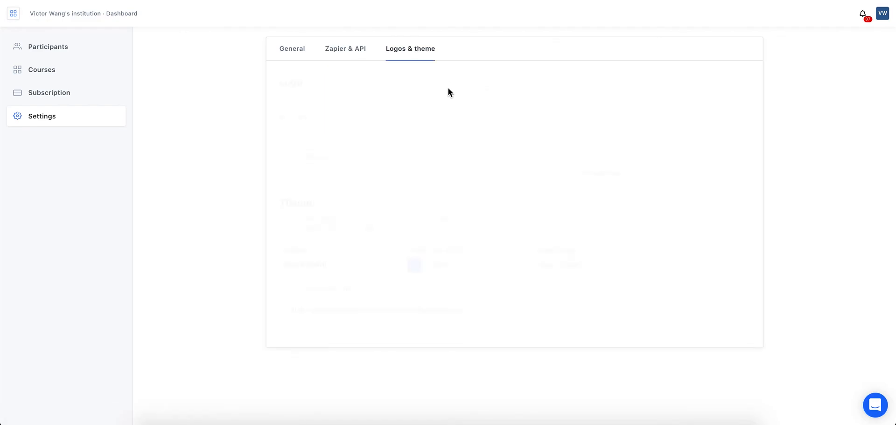